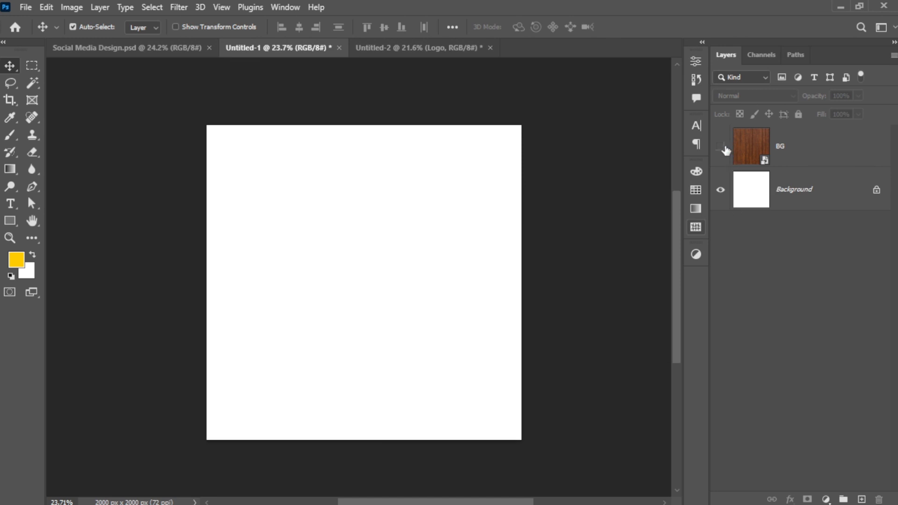
- Show the BG wood layer and add a Curves adjustment above it with a contrast-boosting S-curve
click(721, 147)
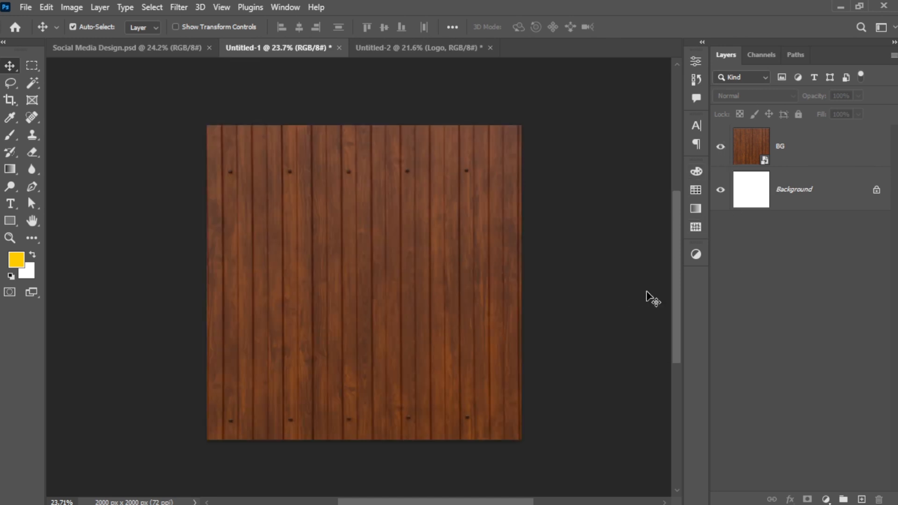
click(819, 152)
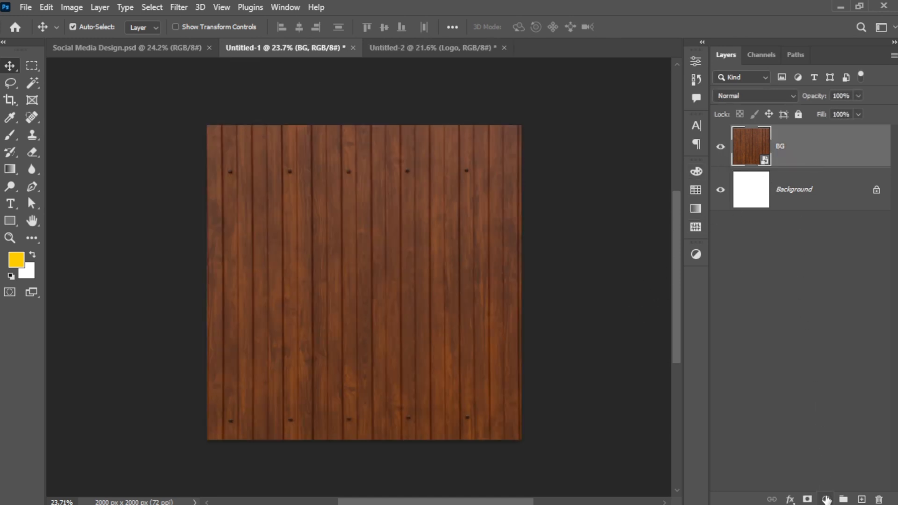
click(825, 499)
click(828, 326)
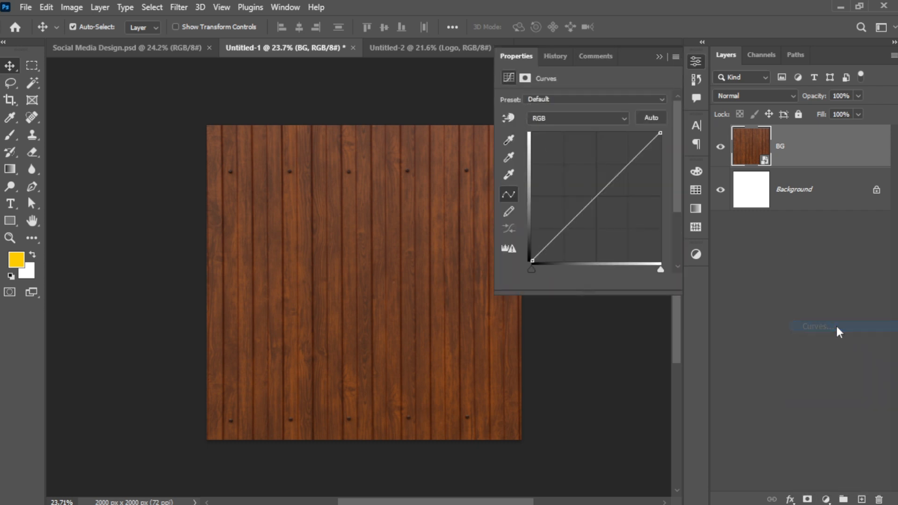
drag(625, 165, 620, 159)
drag(563, 219, 573, 227)
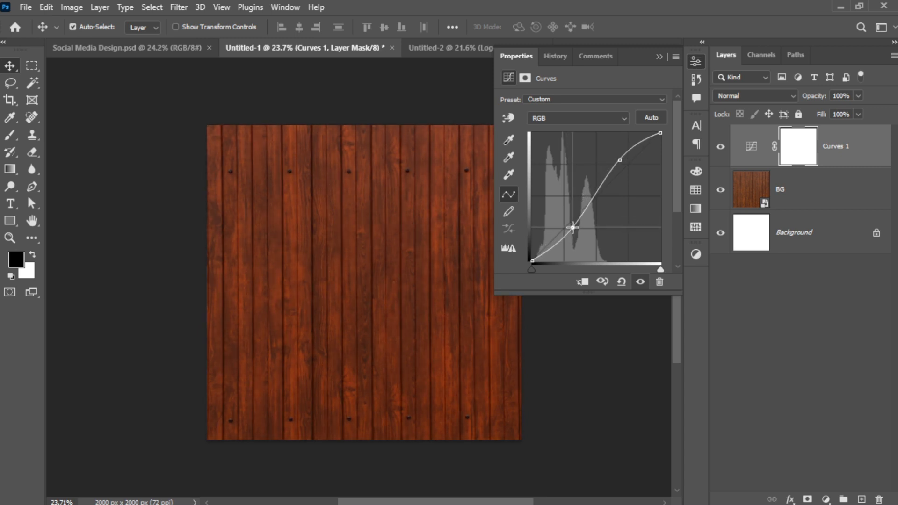
click(666, 59)
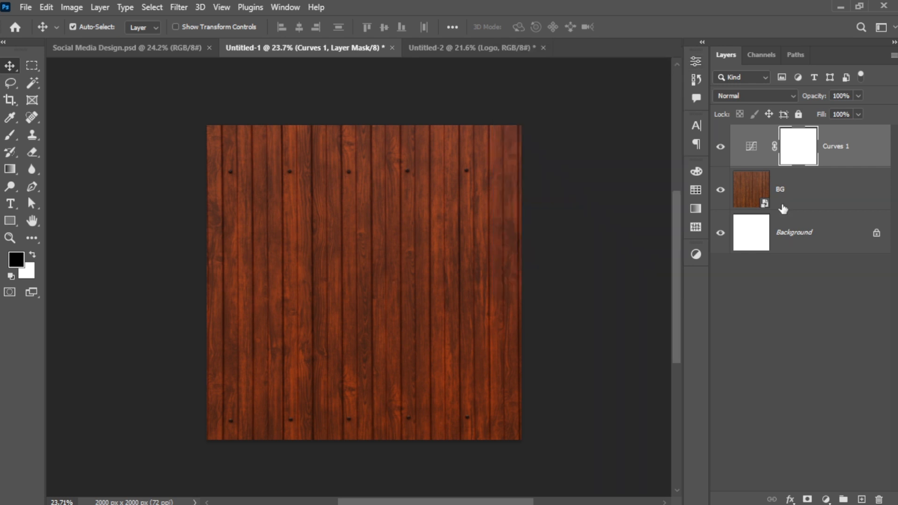
- Add a second Curves adjustment above the first and pull its midtones down to darken the wood
click(825, 499)
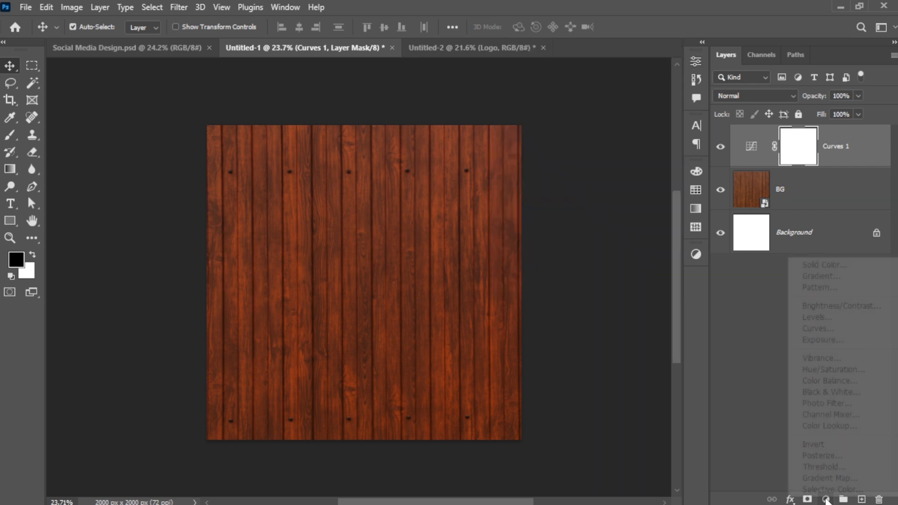
click(825, 330)
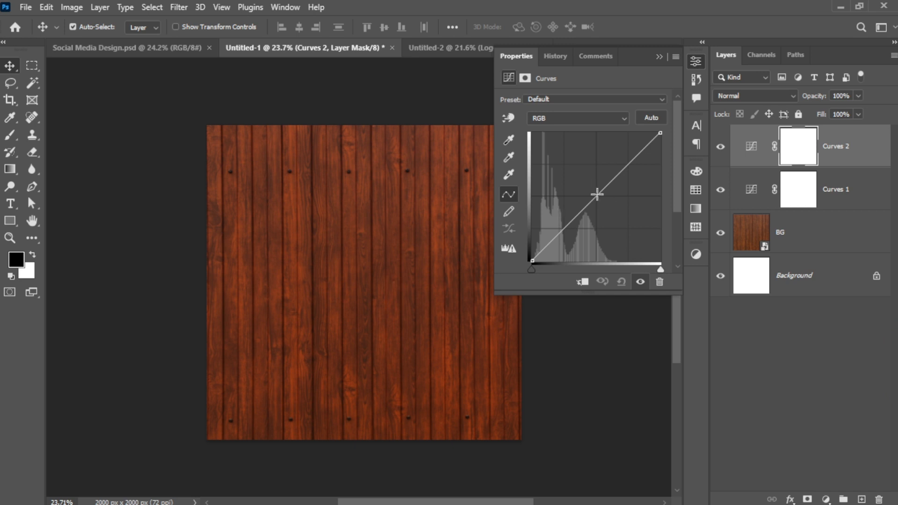
drag(596, 194, 605, 207)
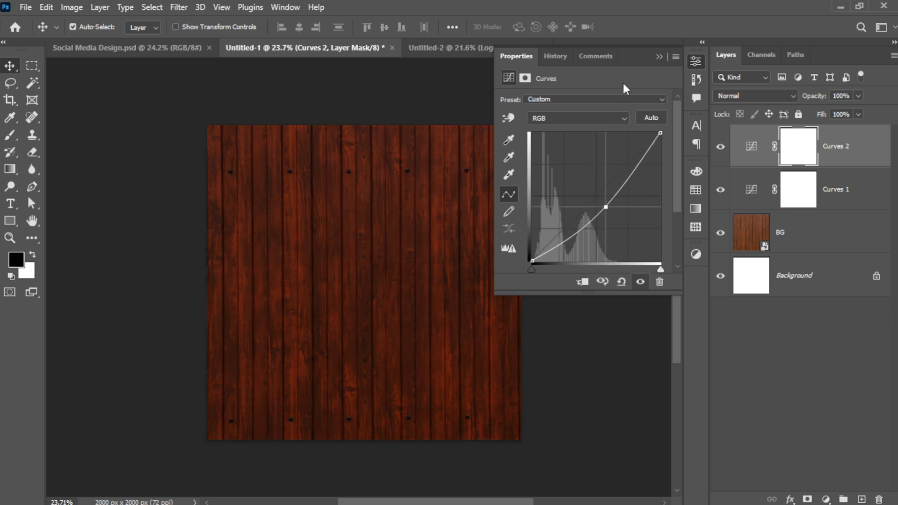
click(658, 58)
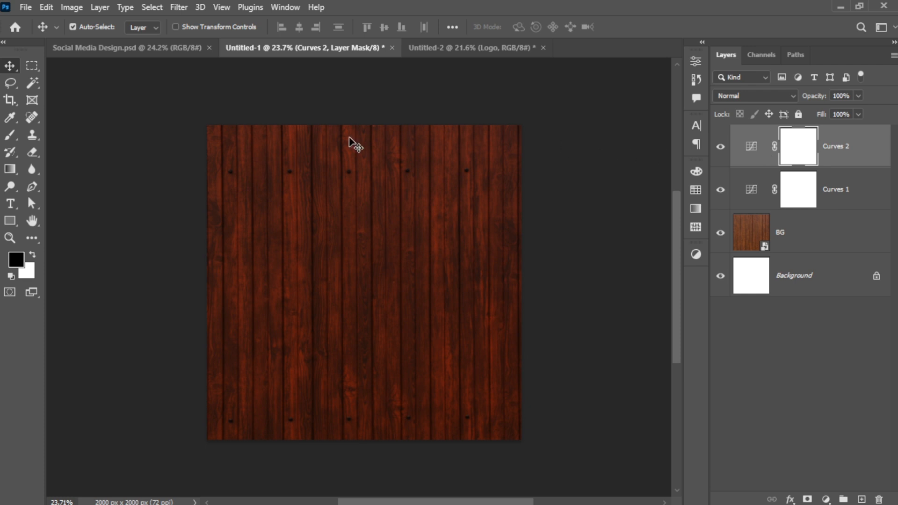
- Paint black with a soft 1562 px brush on the Curves 2 mask at the canvas center to create a vignette
key(b)
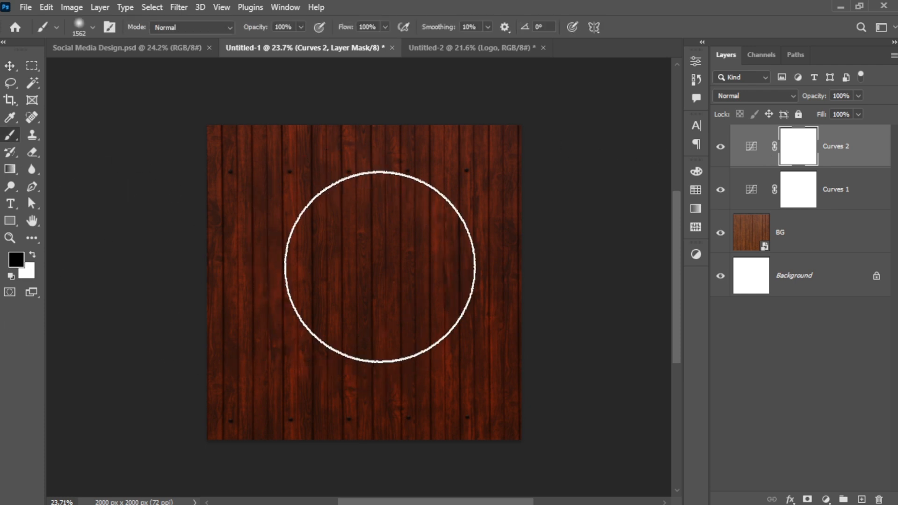
mouse_move(362, 275)
mouse_down()
mouse_move(372, 289)
mouse_move(377, 248)
mouse_move(355, 276)
mouse_move(363, 275)
mouse_move(349, 277)
mouse_move(368, 276)
mouse_up()
key(v)
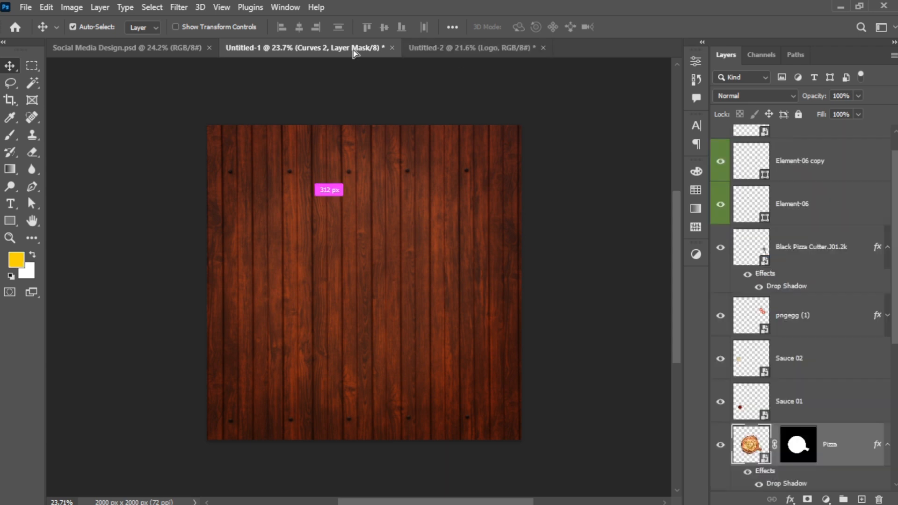
- Place the Pizza layer from Untitled-2 near the center of Untitled-1 and review its Drop Shadow settings
drag(354, 54, 374, 266)
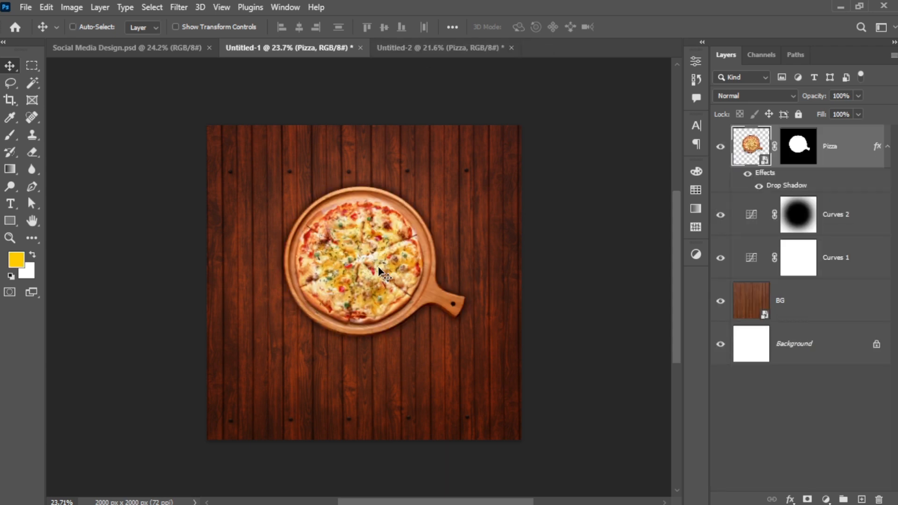
double_click(784, 186)
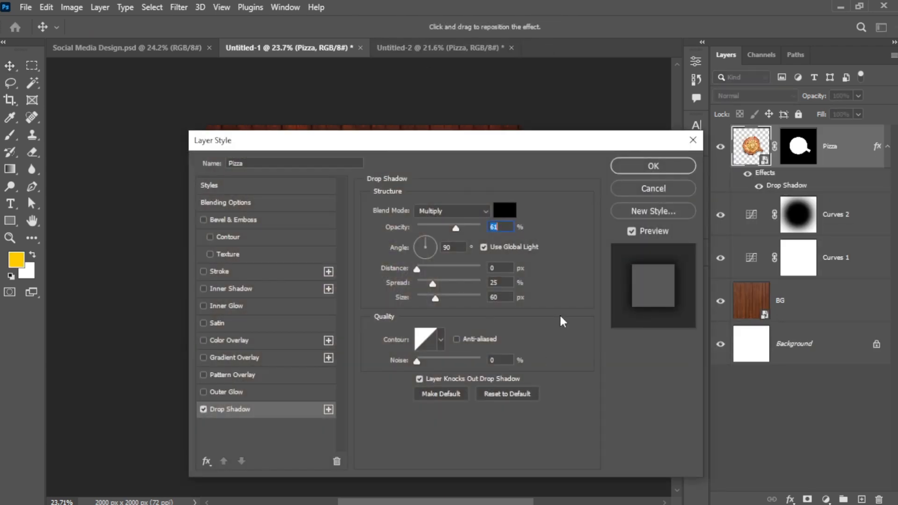
click(651, 166)
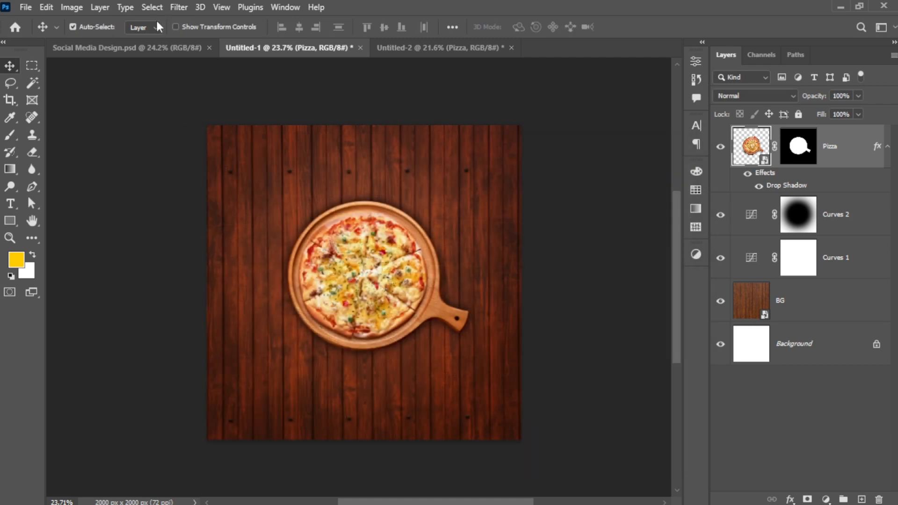
- Apply Smart Sharpen to the Pizza layer with amount 230%, radius 1.9 px and noise reduction 10%, and shift the pizza slightly down
click(183, 8)
mouse_move(232, 252)
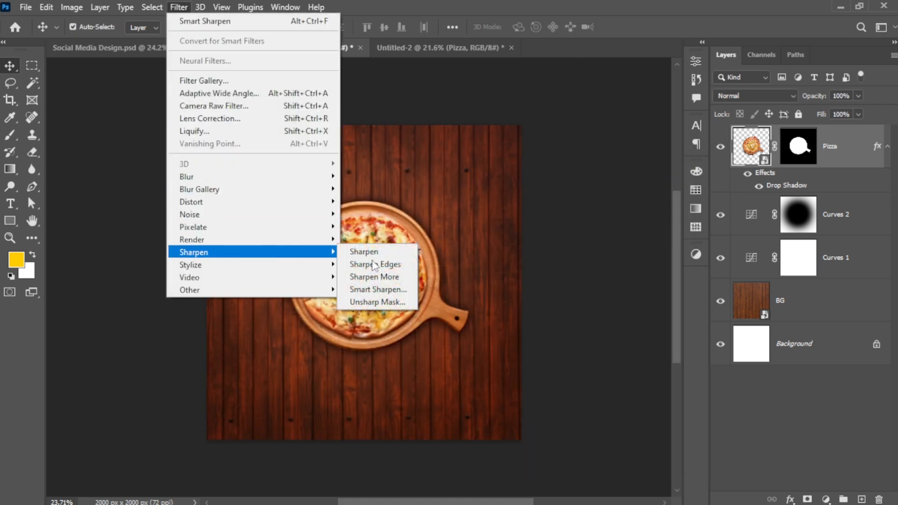
click(392, 291)
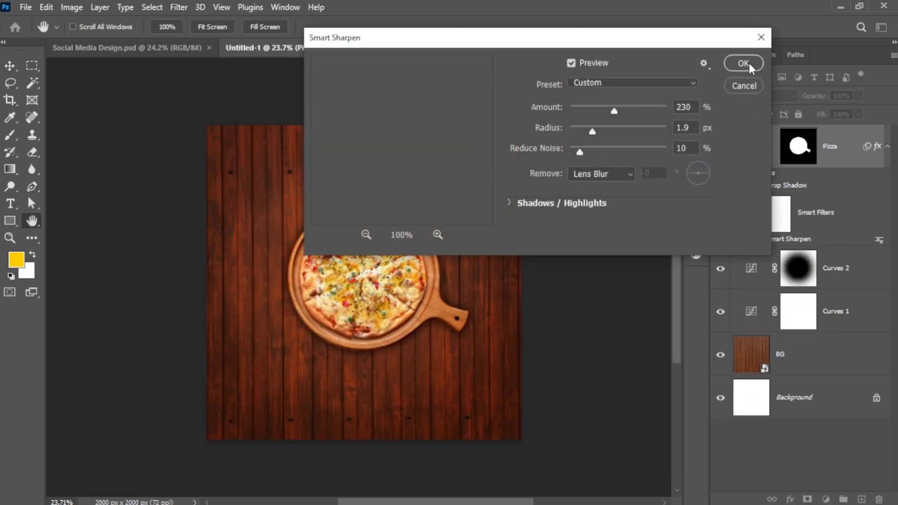
click(748, 61)
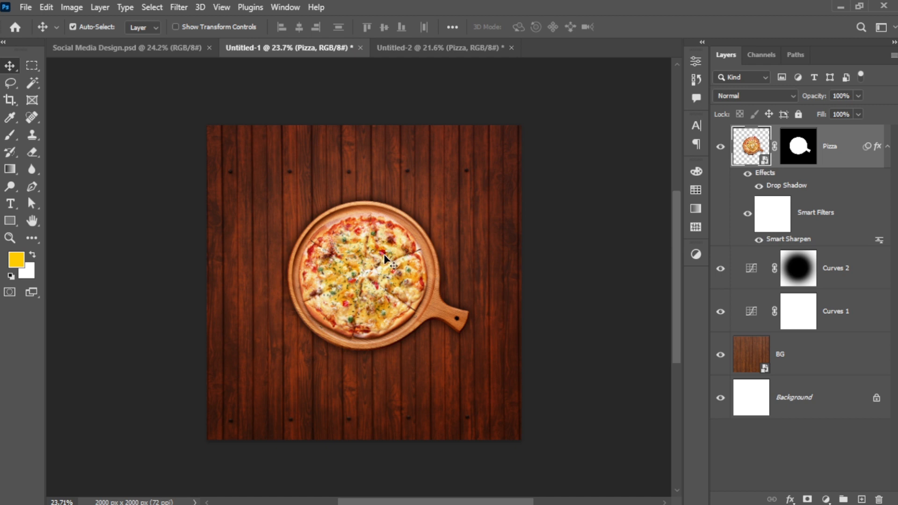
mouse_move(380, 253)
mouse_down()
mouse_move(388, 265)
mouse_move(378, 270)
mouse_up()
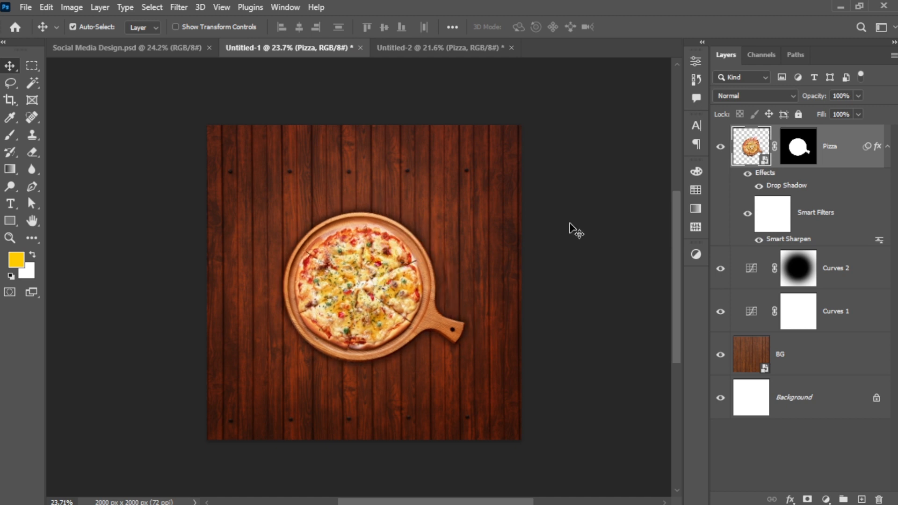
- Add the text DELICIOUS above the pizza in white 12 pt Fatal Fighter Regular
scroll(576, 231, up, 1)
key(t)
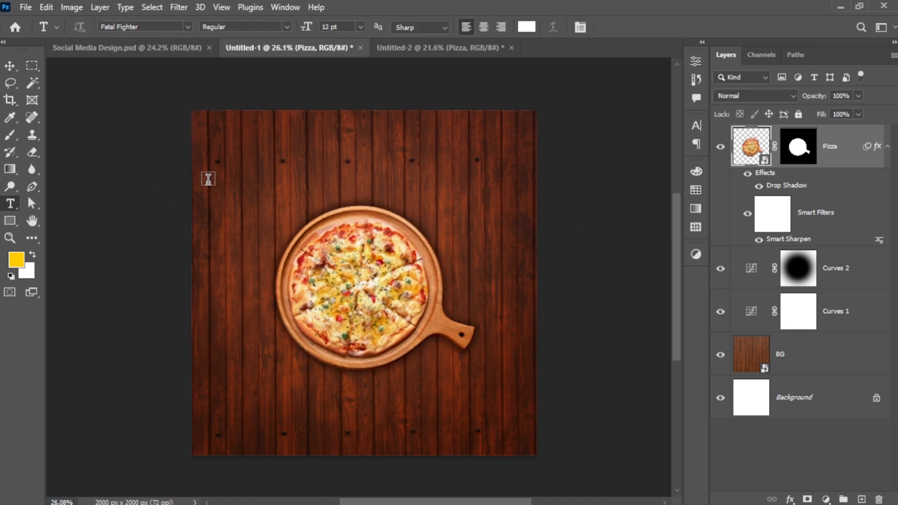
click(366, 152)
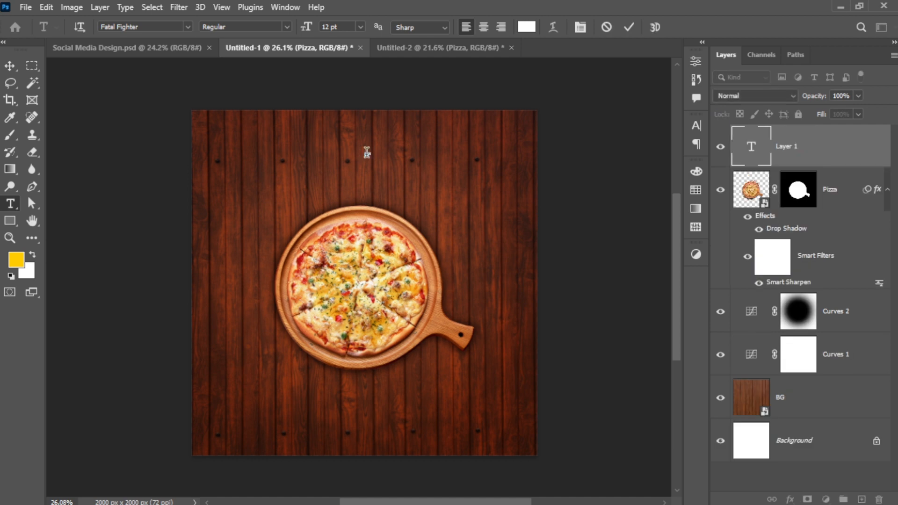
click(9, 65)
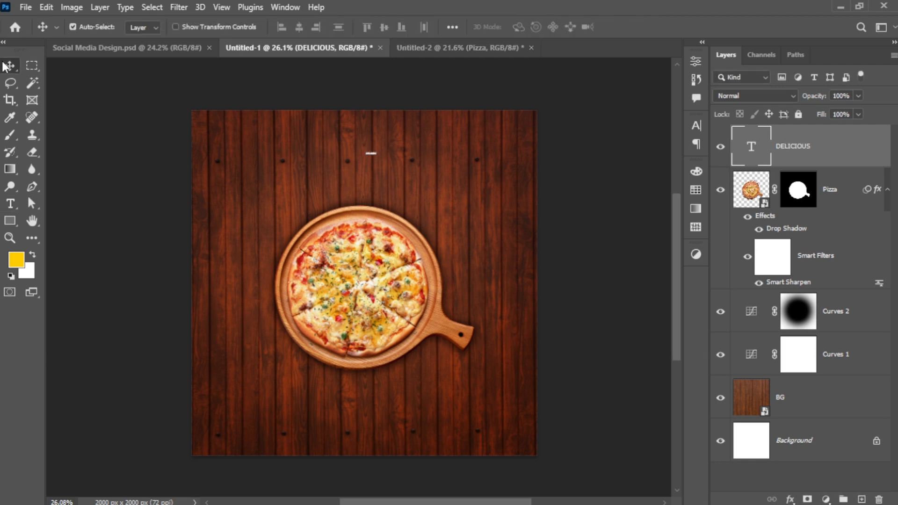
- Scale the DELICIOUS text up to a large headline above the pizza
key(ctrl+t)
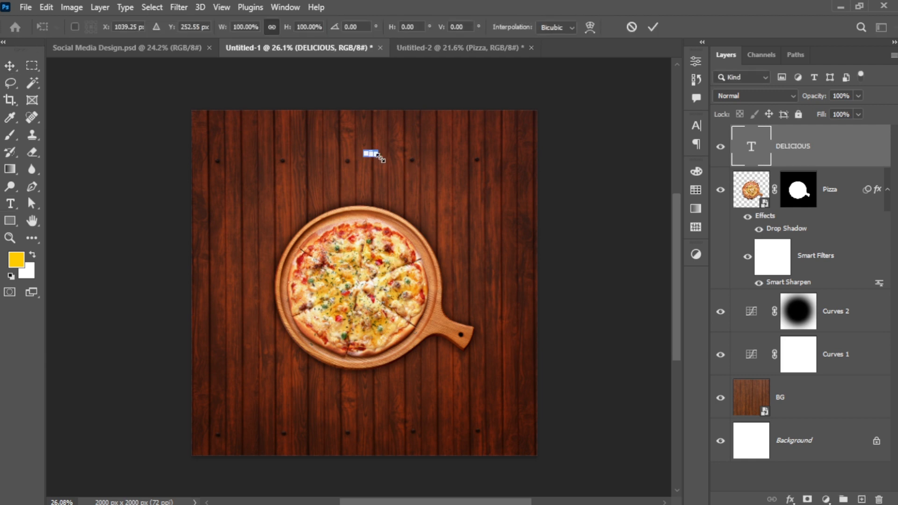
drag(380, 157, 502, 180)
drag(368, 165, 291, 182)
key(Return)
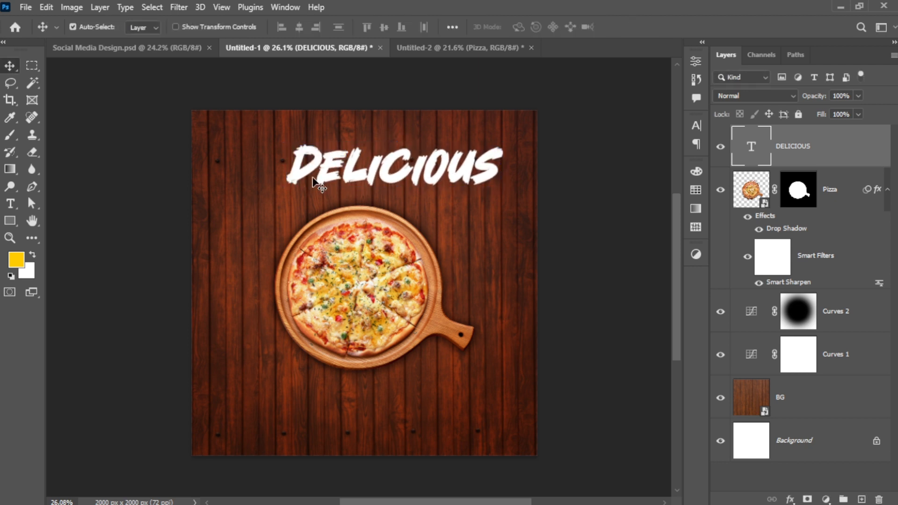
- Center the DELICIOUS headline horizontally on the canvas and enlarge it slightly around its center
key(ctrl+a)
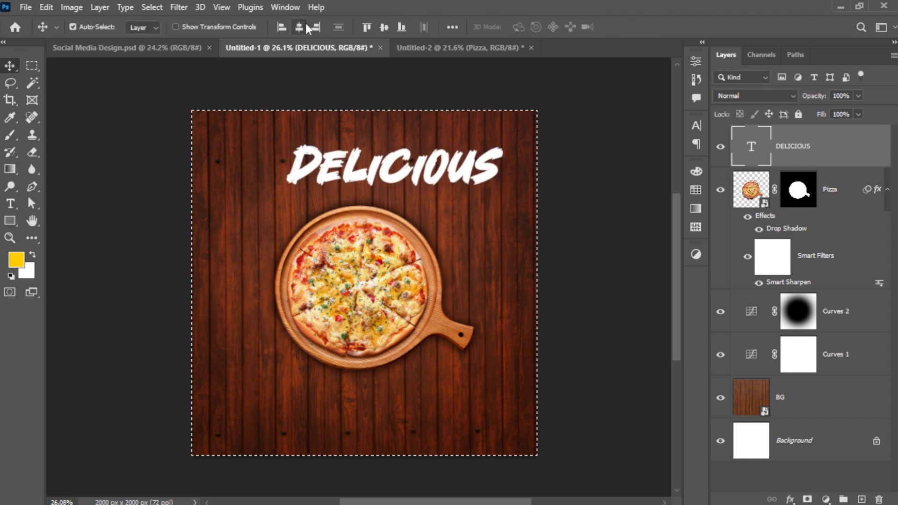
click(299, 27)
key(ctrl+d)
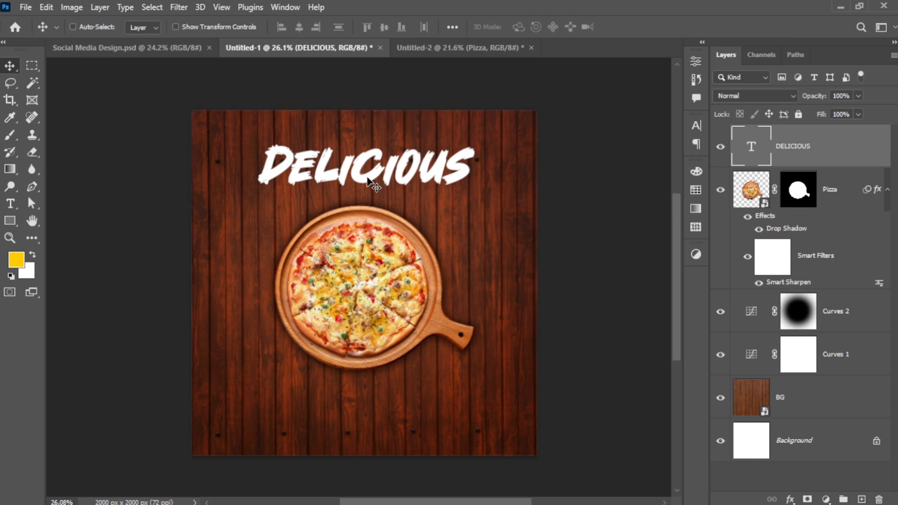
key(ctrl+t)
drag(366, 141, 366, 136)
key(Return)
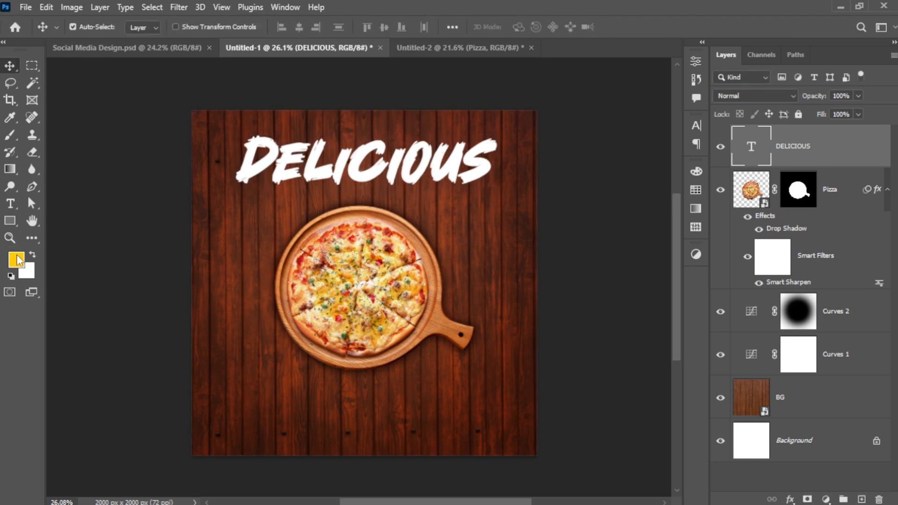
- Fill the DELICIOUS headline with the yellow foreground color ffcb00 and check the color's hex code
key(alt+BackSpace)
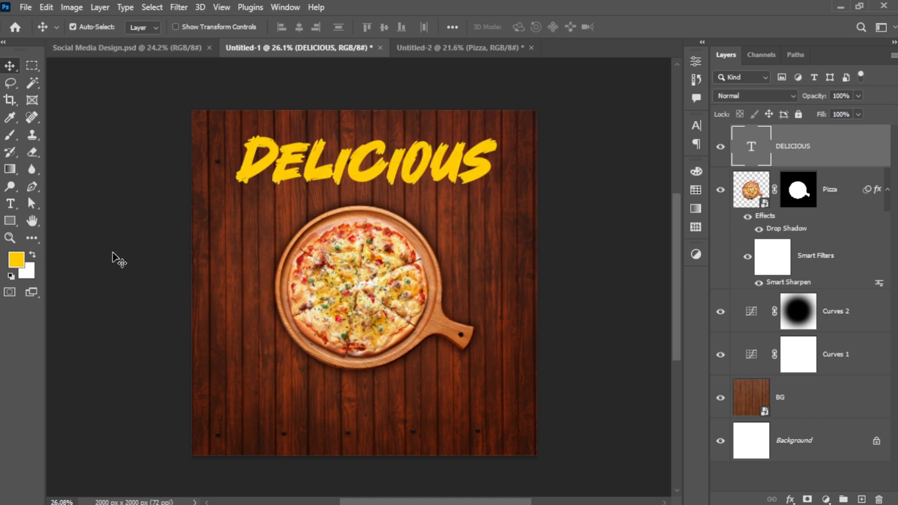
click(16, 259)
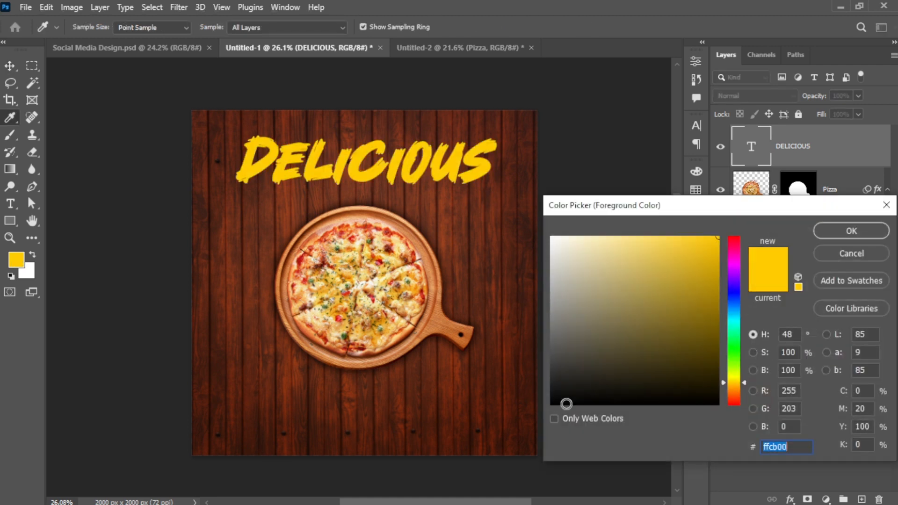
click(851, 230)
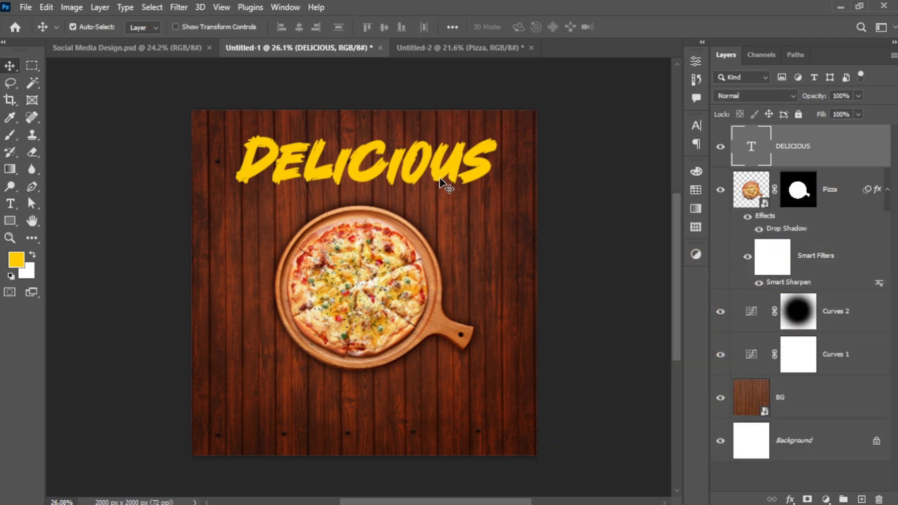
- Duplicate the DELICIOUS text, shrink the copy to 85.32 pt and place it below the right end of the headline
key(ctrl)
key(ctrl+j)
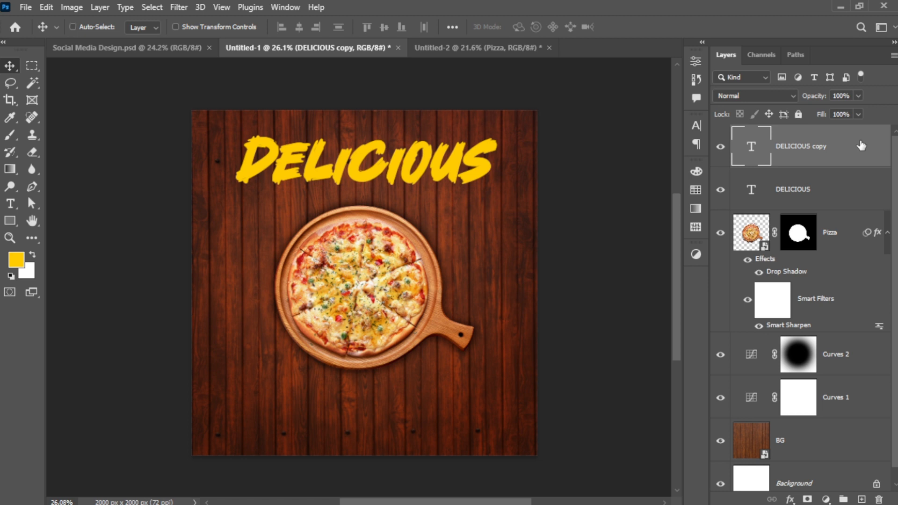
key(ctrl+t)
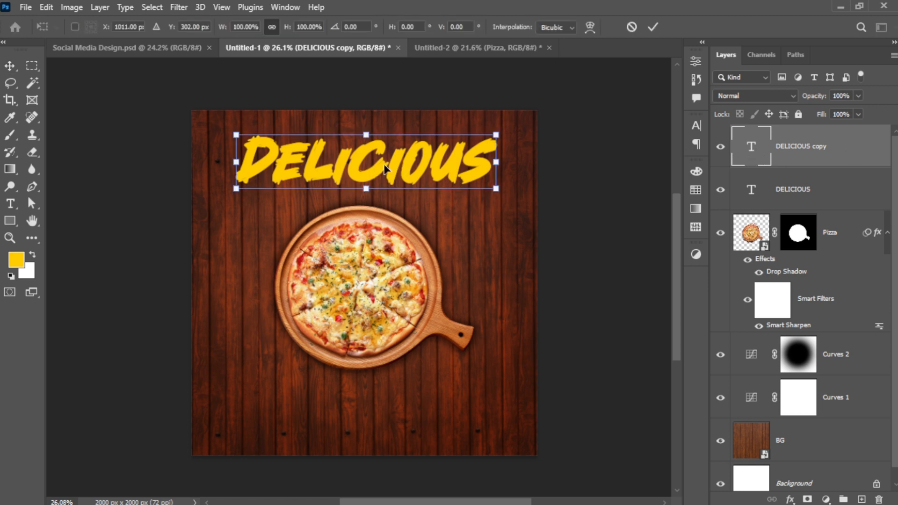
drag(385, 169, 390, 219)
drag(242, 217, 467, 200)
key(Return)
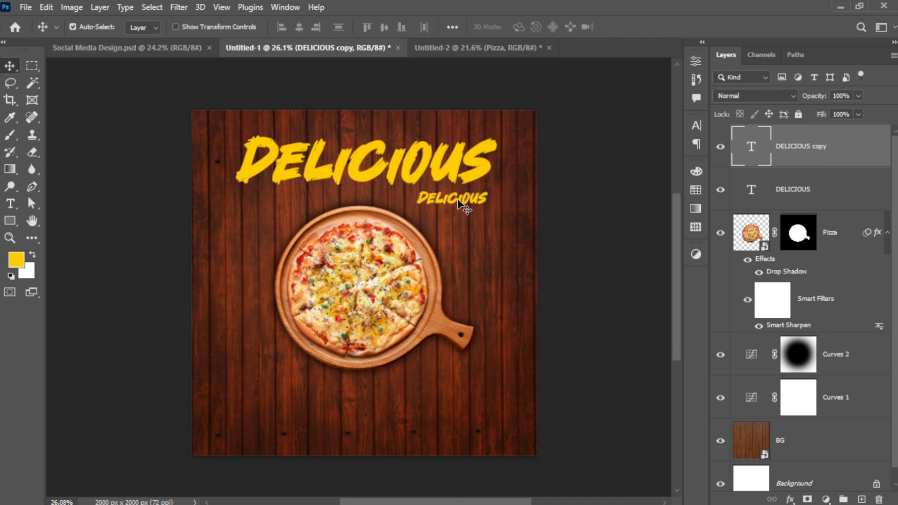
- Replace the wording of the small DELICIOUS copy with TASTE!
double_click(457, 198)
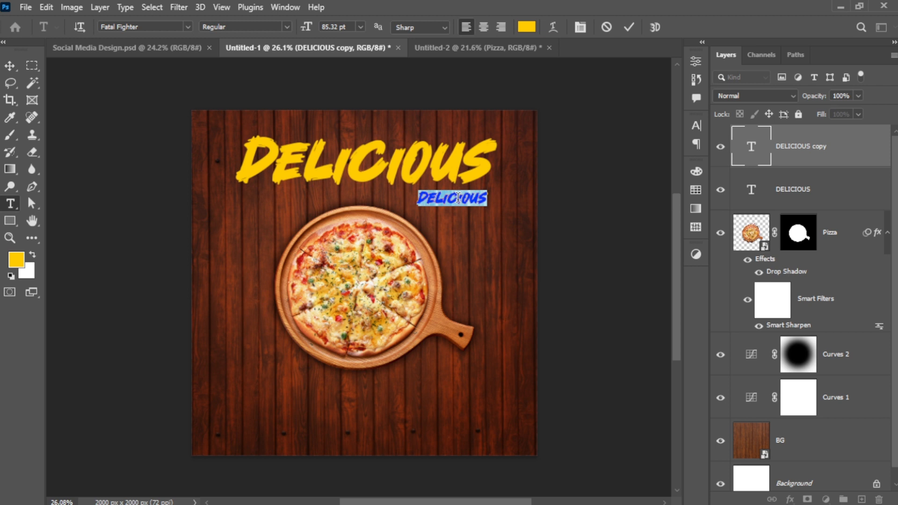
text(TASTE!)
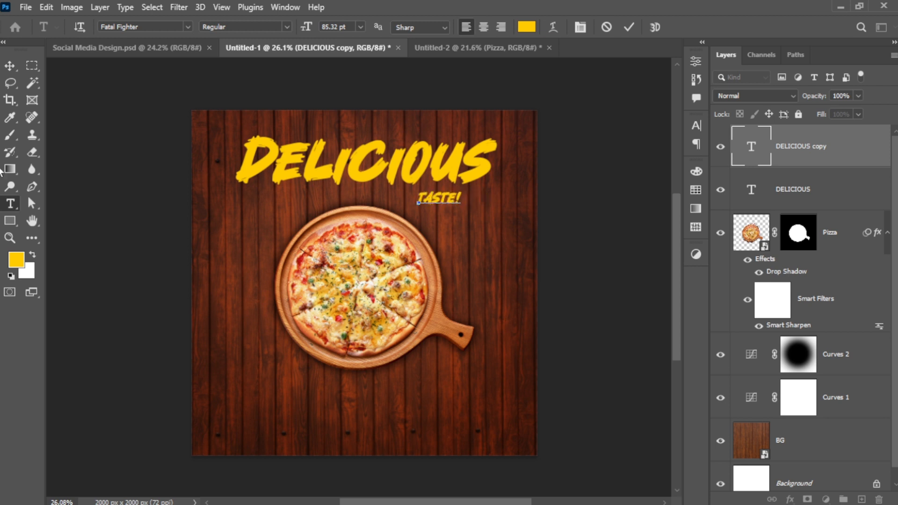
click(10, 66)
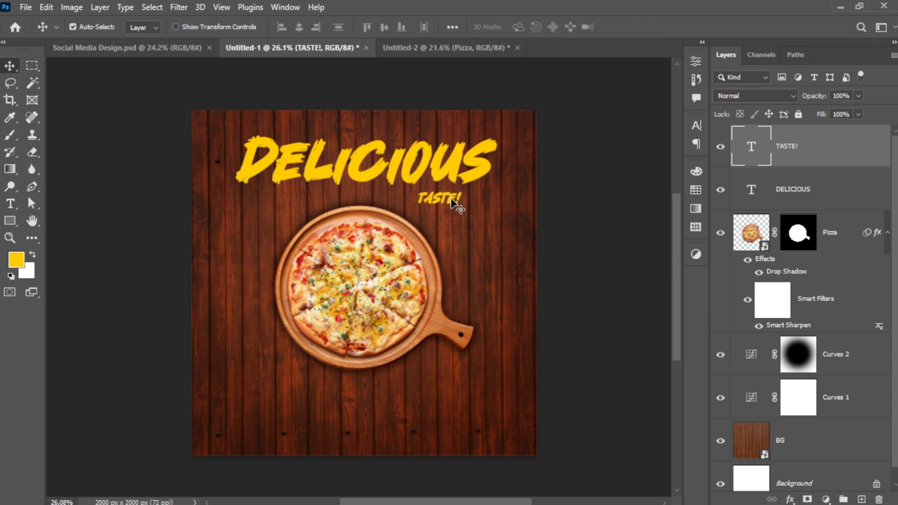
- Position the TASTE! text under the right end of DELICIOUS, with tracking 50 and the white background color as its fill
drag(450, 198, 479, 197)
click(696, 126)
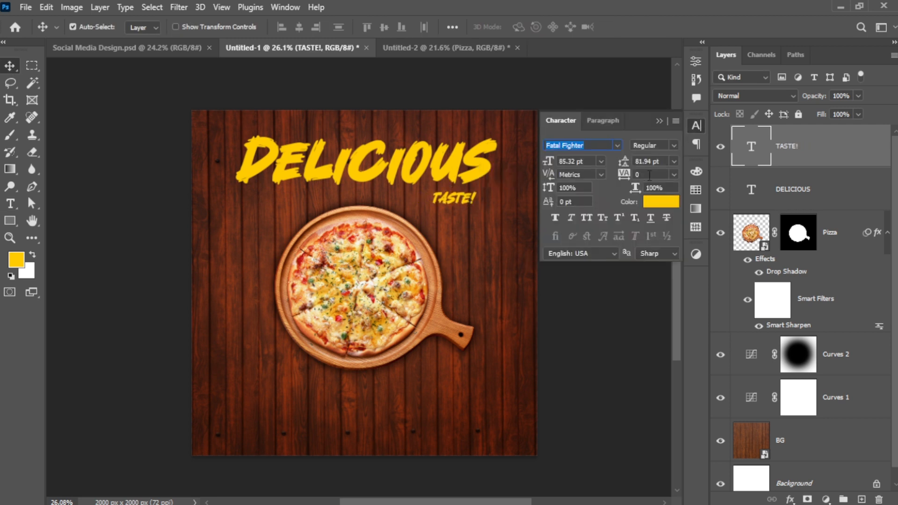
click(649, 174)
text(50)
key(Return)
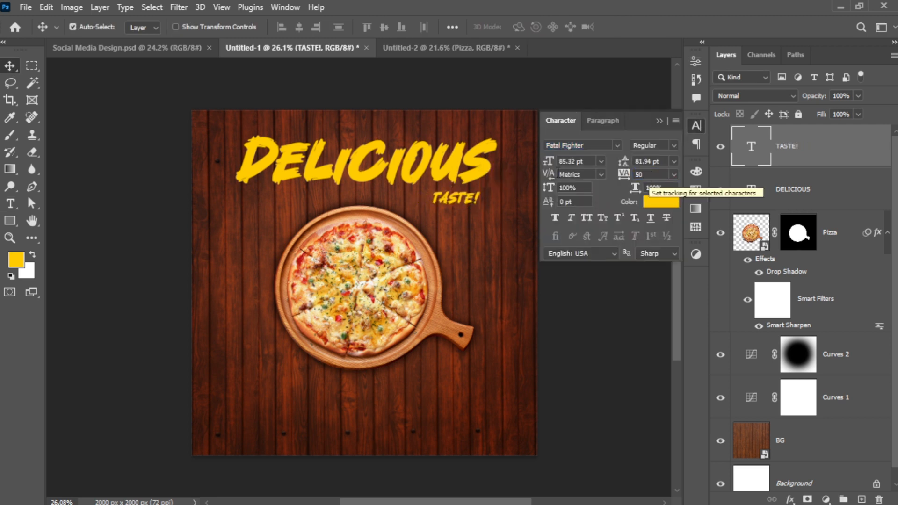
click(657, 121)
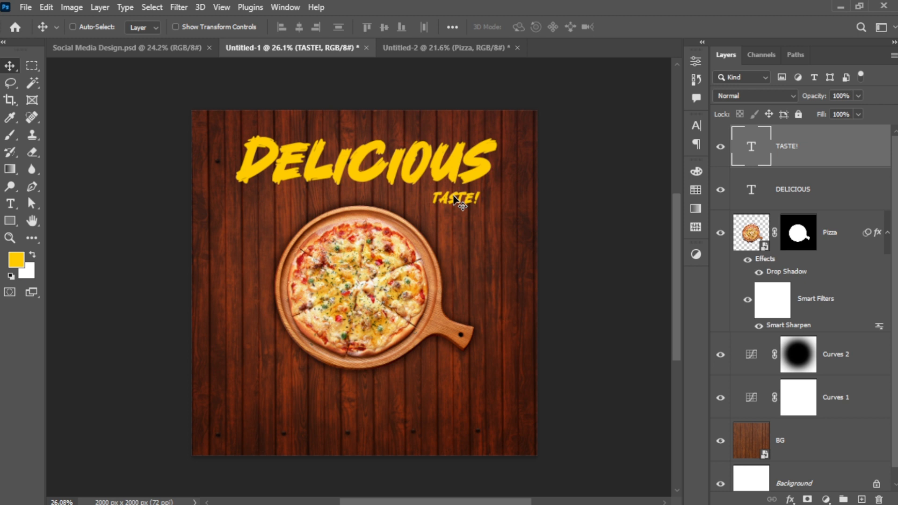
key(ctrl+BackSpace)
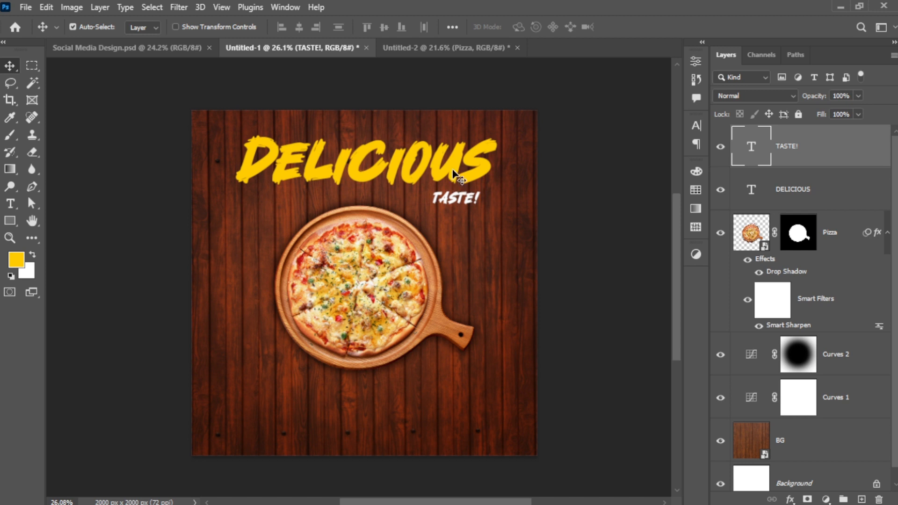
- Blend the DELICIOUS layer into the wood using Blend If, splitting the Underlying Layer shadow slider to 25 / 63
click(452, 174)
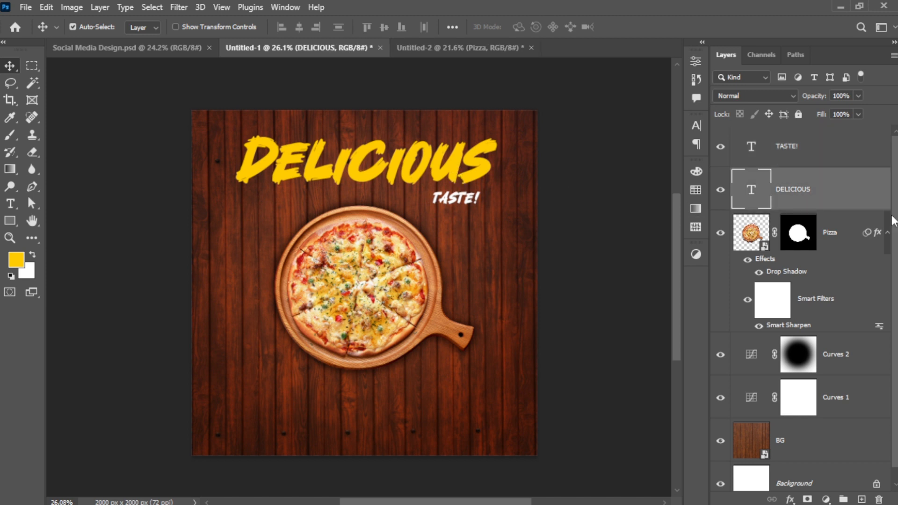
double_click(875, 193)
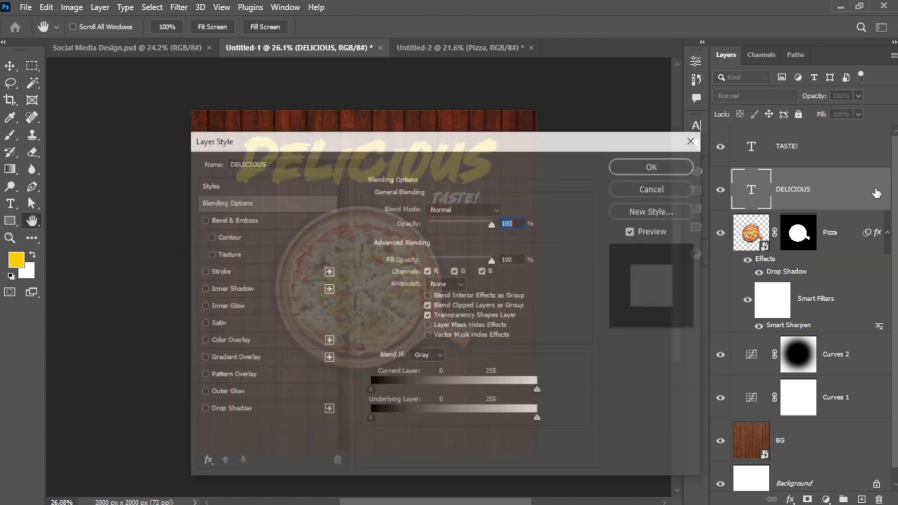
drag(492, 158, 490, 215)
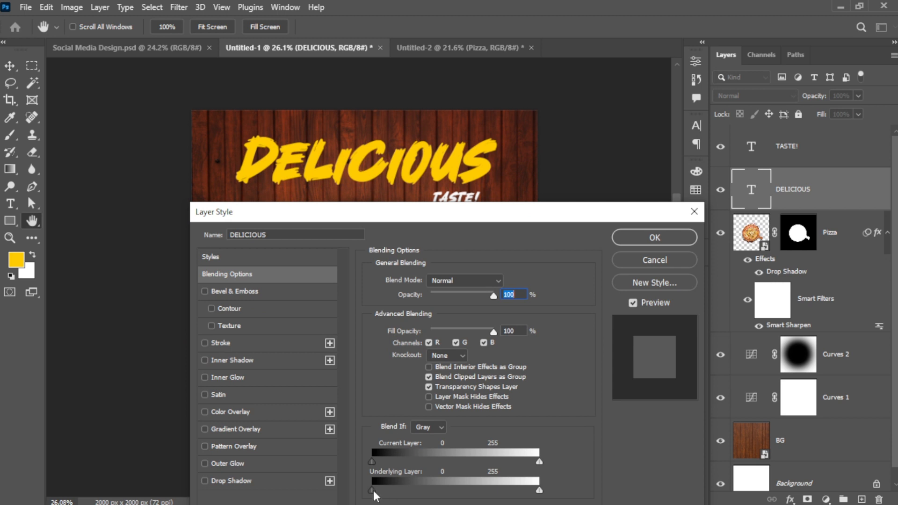
drag(379, 490, 398, 489)
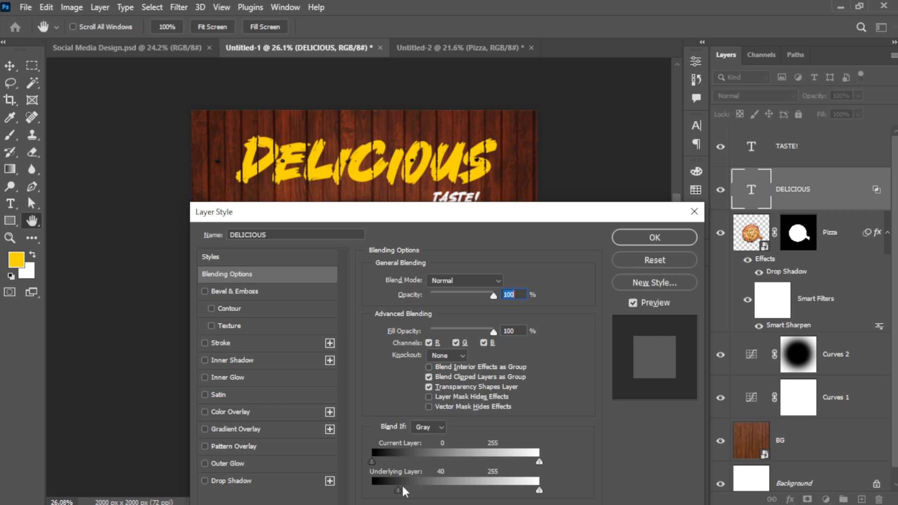
drag(400, 486, 401, 483)
drag(440, 208, 439, 202)
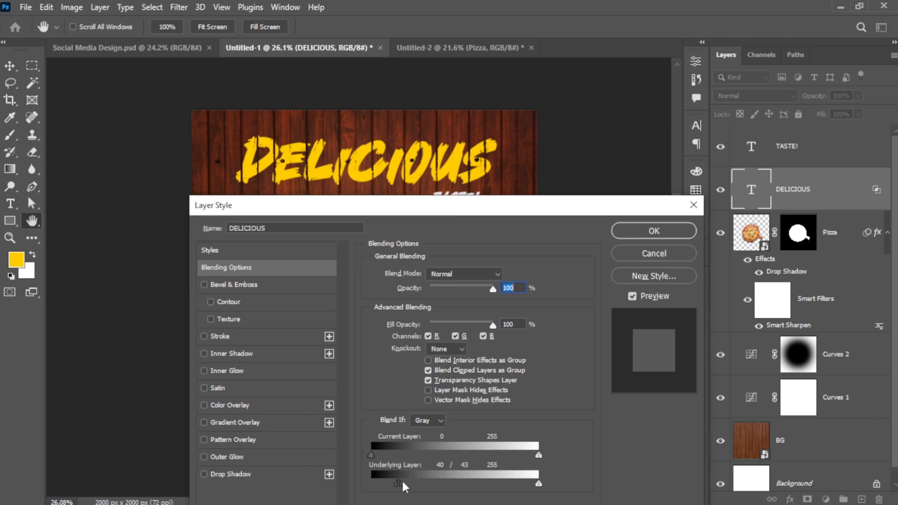
mouse_move(403, 482)
mouse_down()
mouse_move(416, 482)
mouse_move(388, 484)
mouse_up()
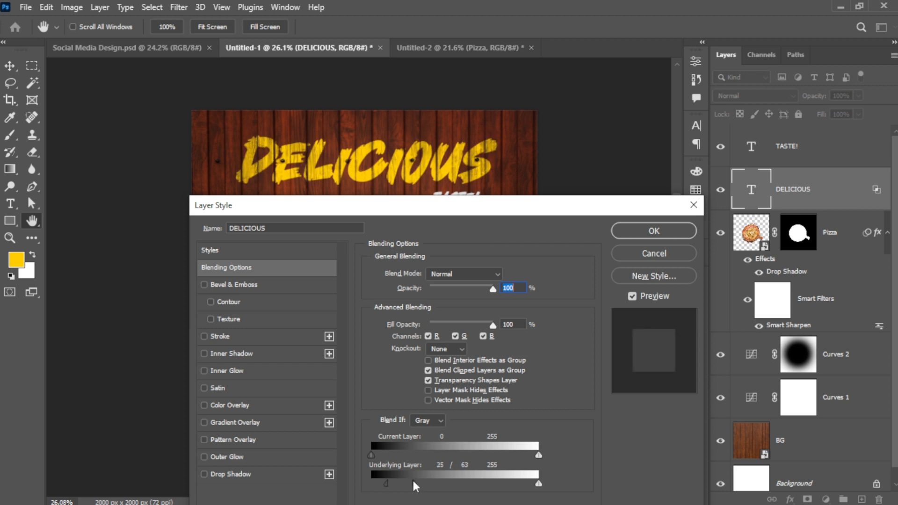
click(638, 234)
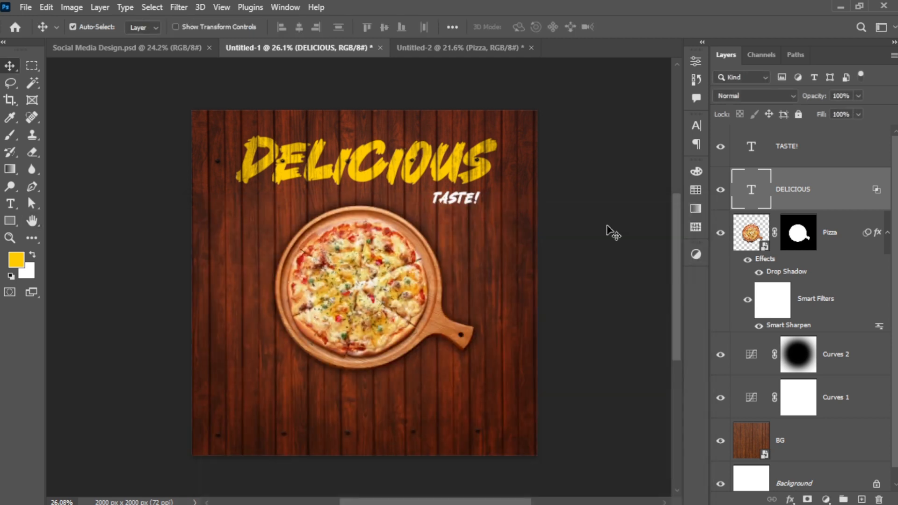
- Enlarge the TASTE! text slightly and nudge it right and up beneath the headline
click(465, 202)
key(ctrl+t)
drag(429, 207, 424, 209)
key(Return)
key(shift+Right)
key(shift+Right)
key(shift+Right)
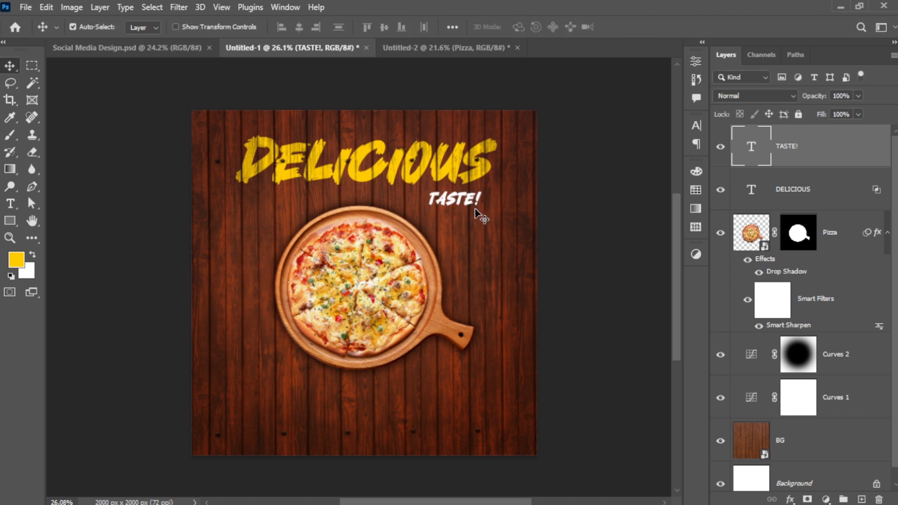
key(shift+Up)
key(shift+Up)
click(560, 212)
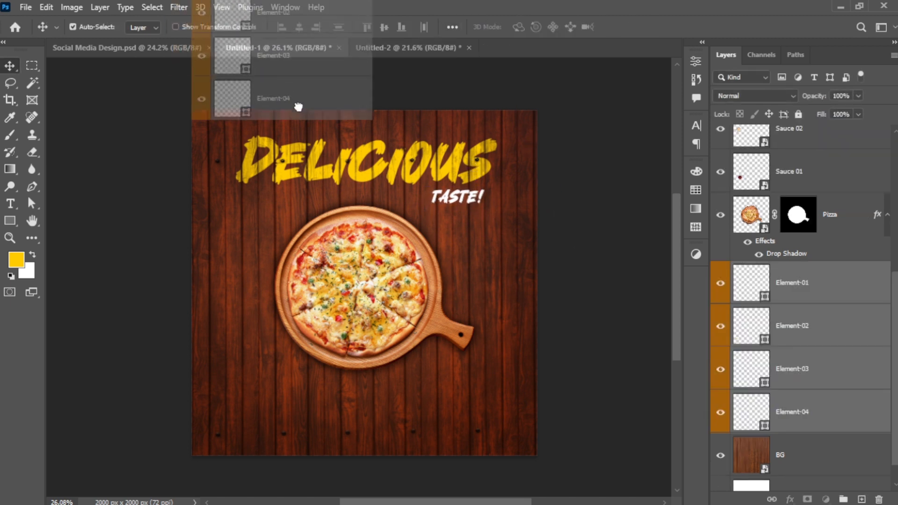
- Bring Element-01 to Element-04 from Untitled-2 into the design and place them at both ends of the DELICIOUS headline
drag(297, 104, 400, 376)
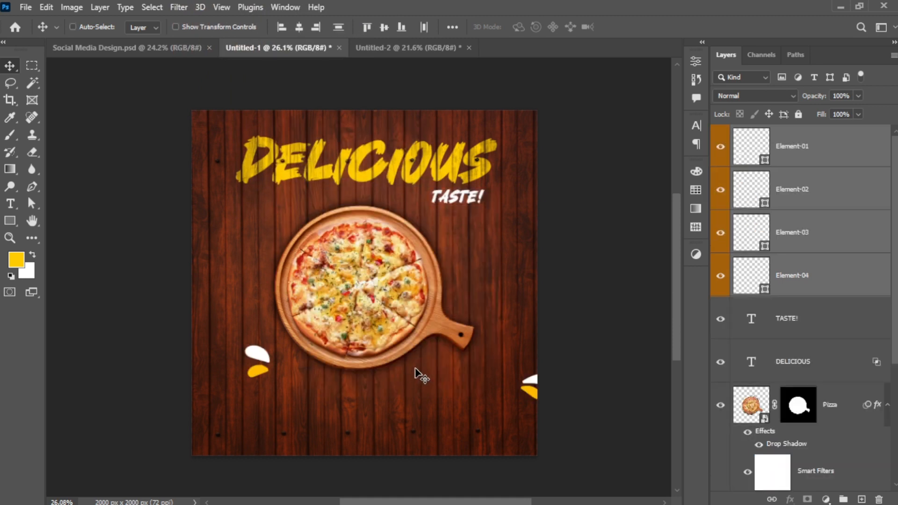
key(ctrl+t)
drag(533, 383, 532, 188)
key(Return)
scroll(442, 208, down, 1)
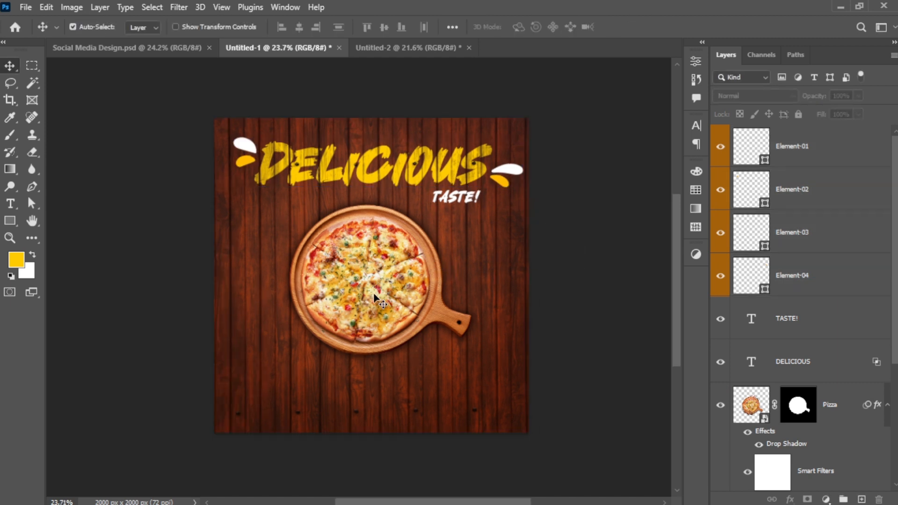
- Add the pizza cutter, tomato slices and two sauce bowls around the pizza, and shift them down together with the pizza
click(383, 300)
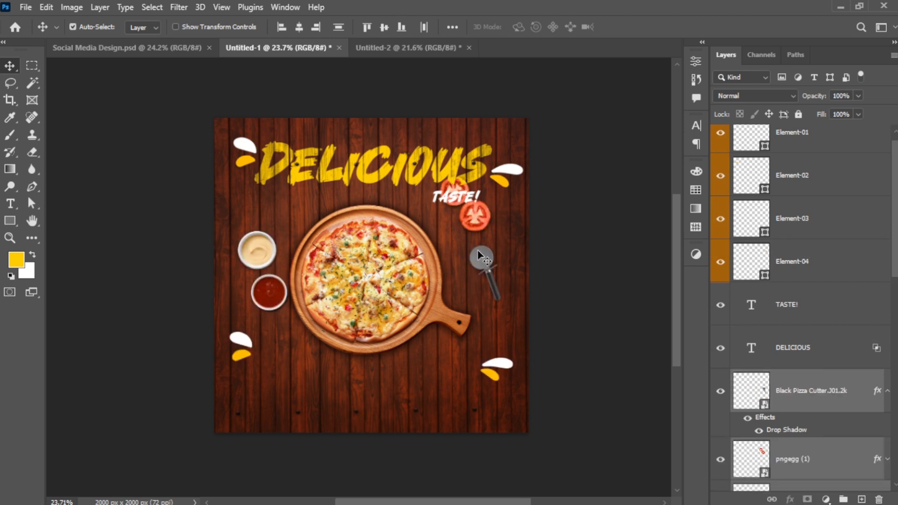
drag(478, 250, 480, 283)
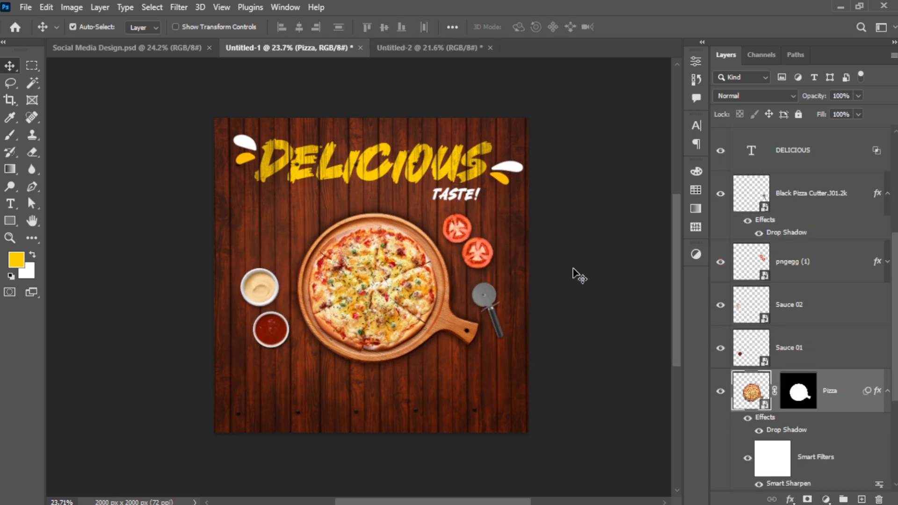
click(573, 268)
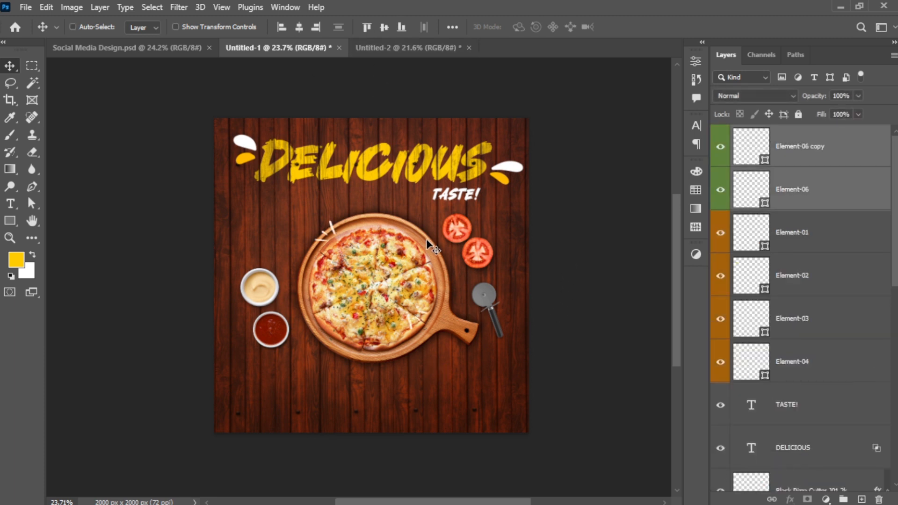
- Scale Element-06 and its copy outward so the white strokes sit just off the pizza board's upper-left and lower-right edges
key(ctrl+t)
mouse_move(427, 332)
mouse_down()
mouse_move(461, 369)
mouse_move(430, 367)
mouse_up()
key(Return)
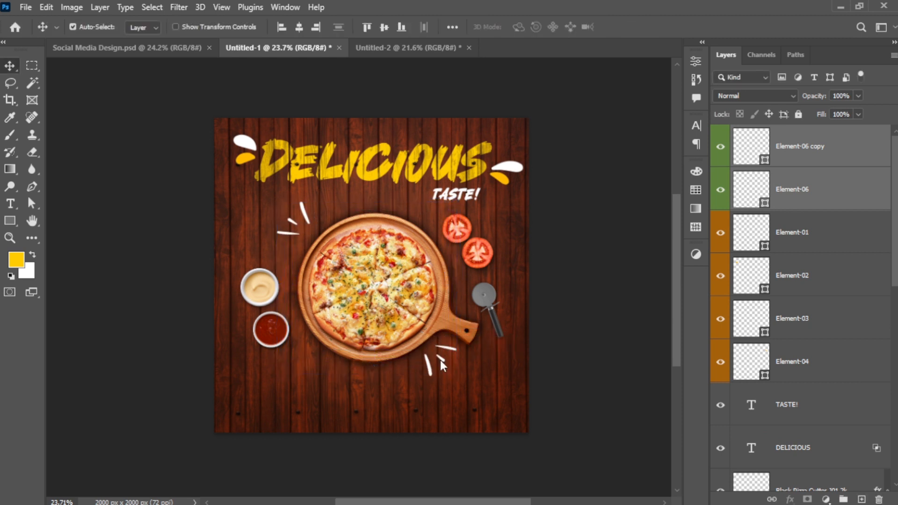
- Paste the logo into the design and place it in the lower-left corner of the canvas
key(ctrl+v)
drag(376, 283, 256, 417)
drag(254, 417, 254, 417)
click(594, 369)
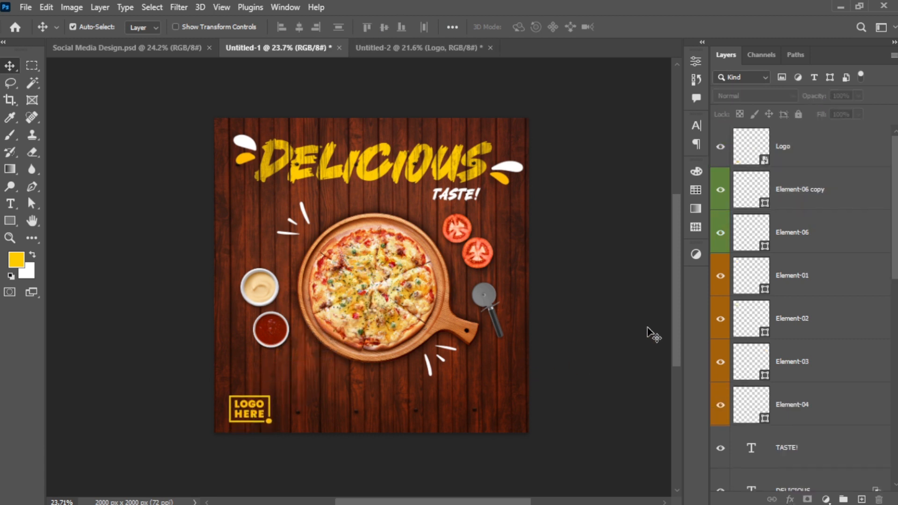
- Add a Curves adjustment above the logo at 50% opacity, with the highlights slightly raised and the shadows anchored by a second point
click(825, 499)
click(823, 333)
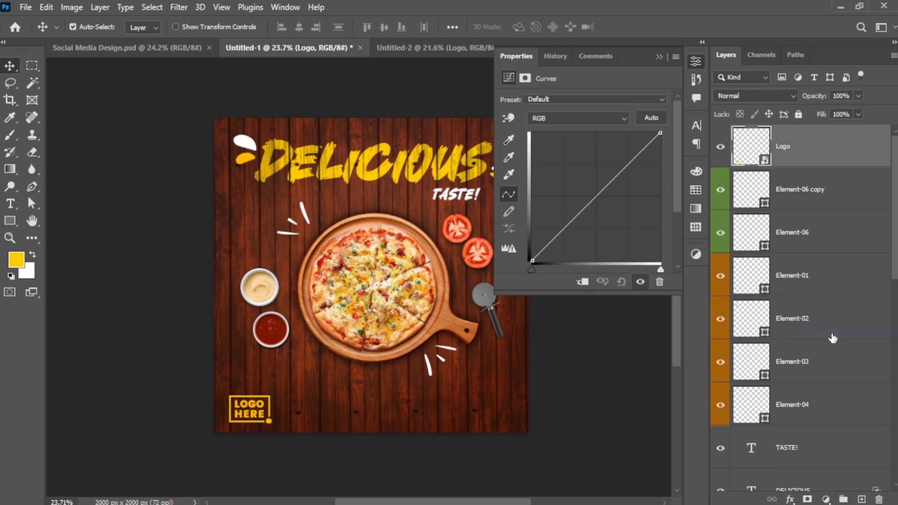
click(626, 166)
drag(626, 166, 624, 163)
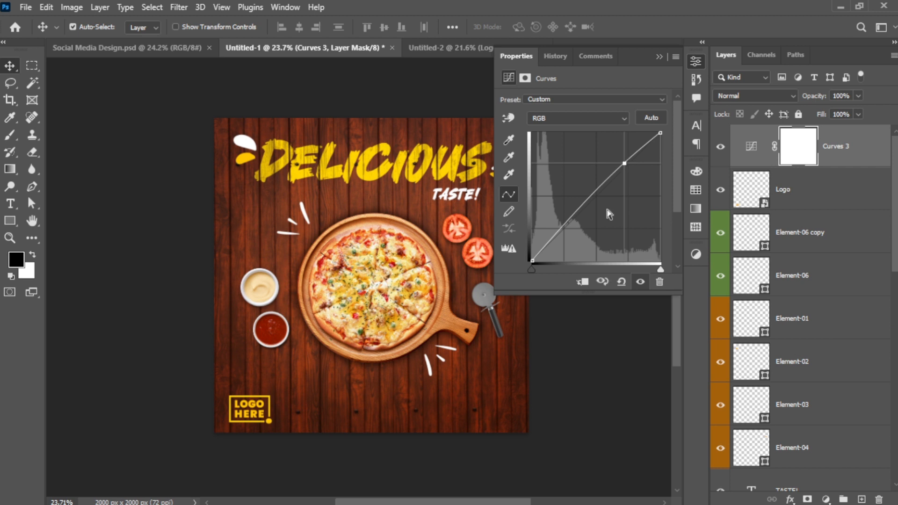
click(561, 226)
drag(561, 227, 566, 228)
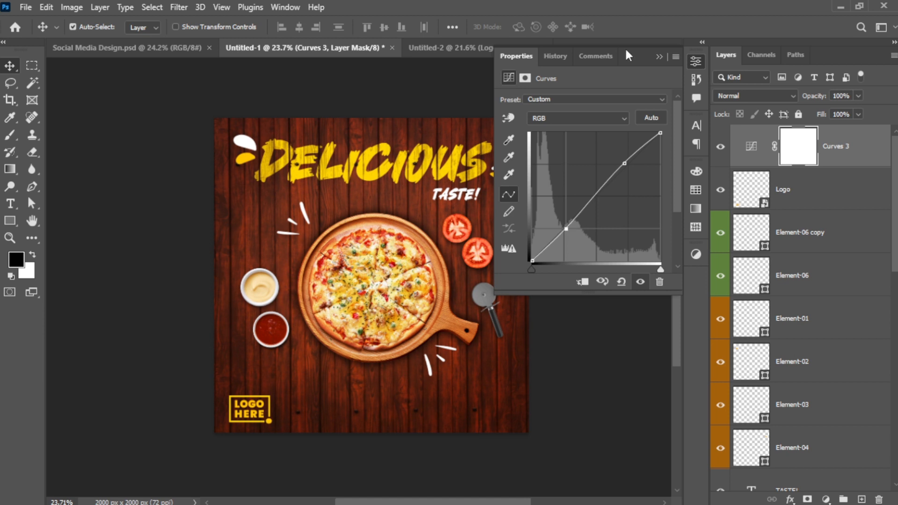
click(658, 57)
click(841, 96)
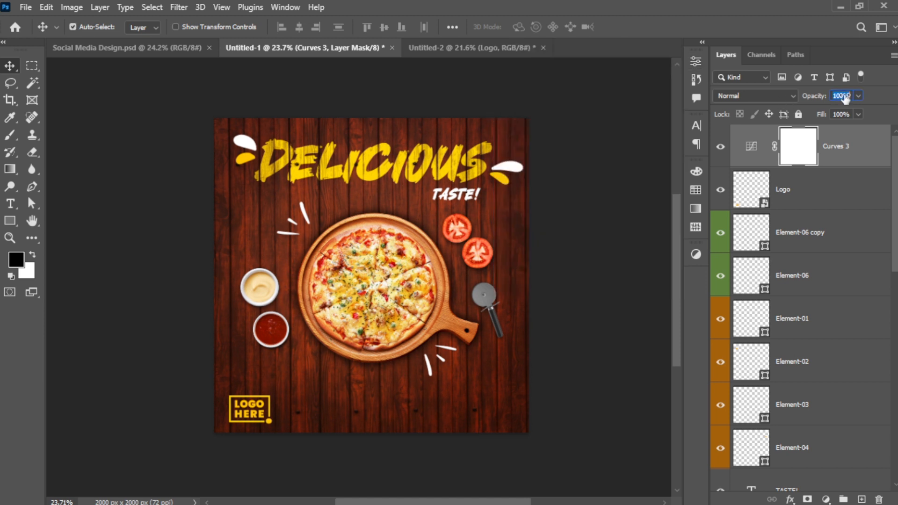
text(50%)
- Add a Color Lookup adjustment on top using the 3Strip.look 3D LUT at 50% opacity
click(824, 500)
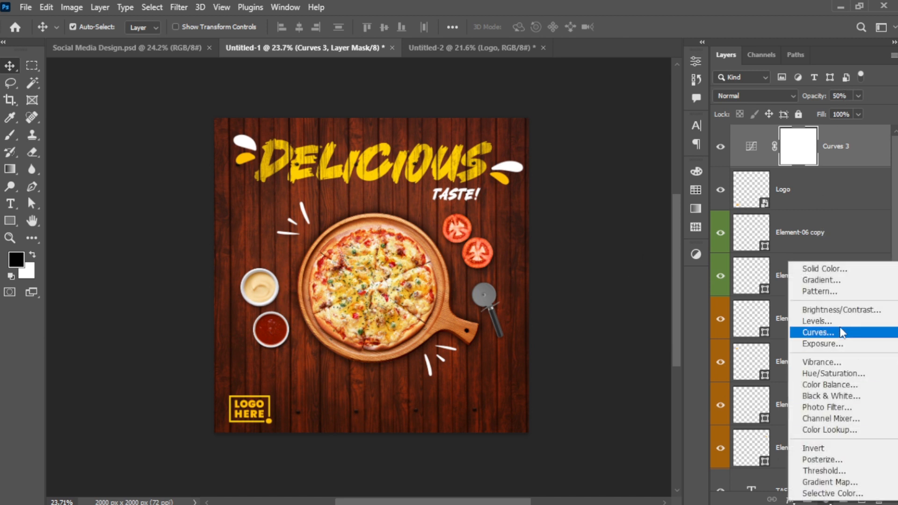
click(837, 429)
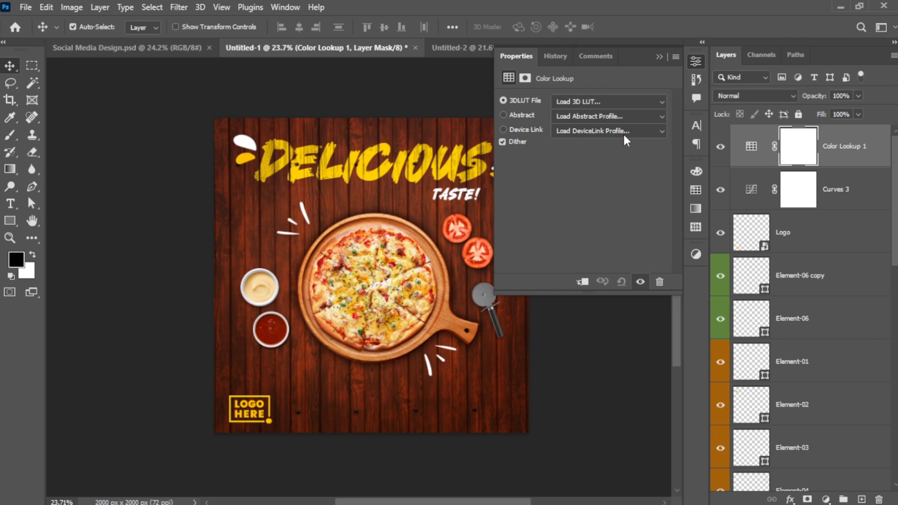
click(621, 103)
click(605, 167)
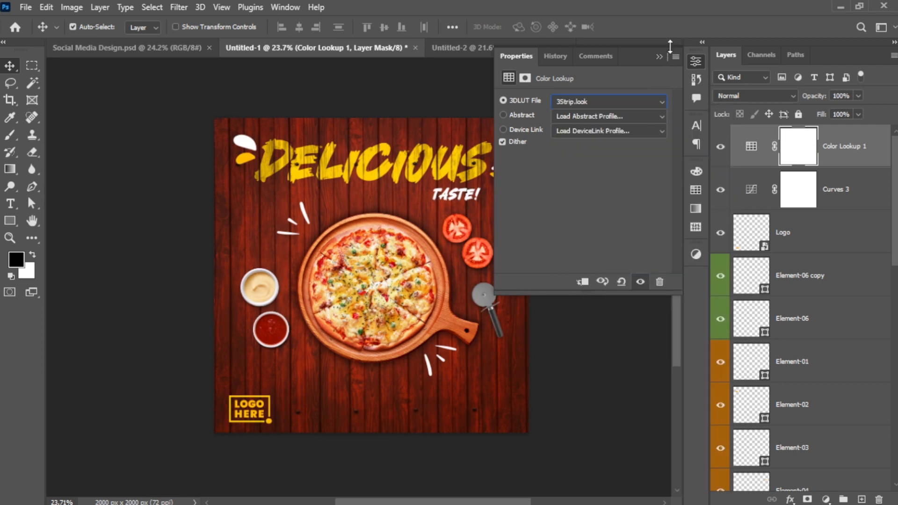
click(659, 57)
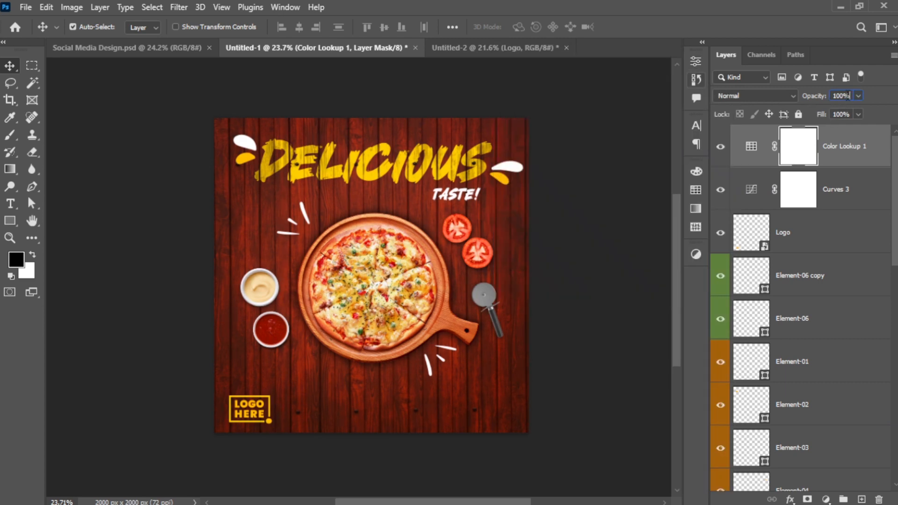
click(848, 96)
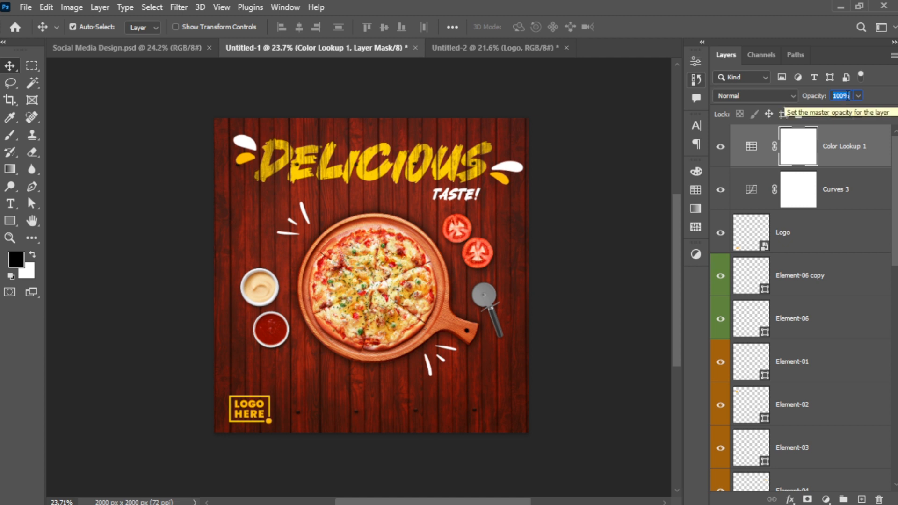
text(50)
key(Return)
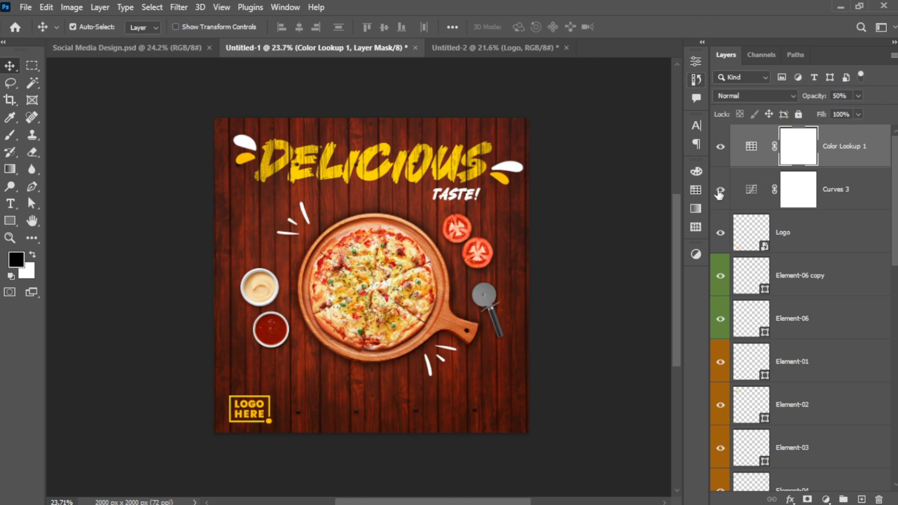
click(652, 193)
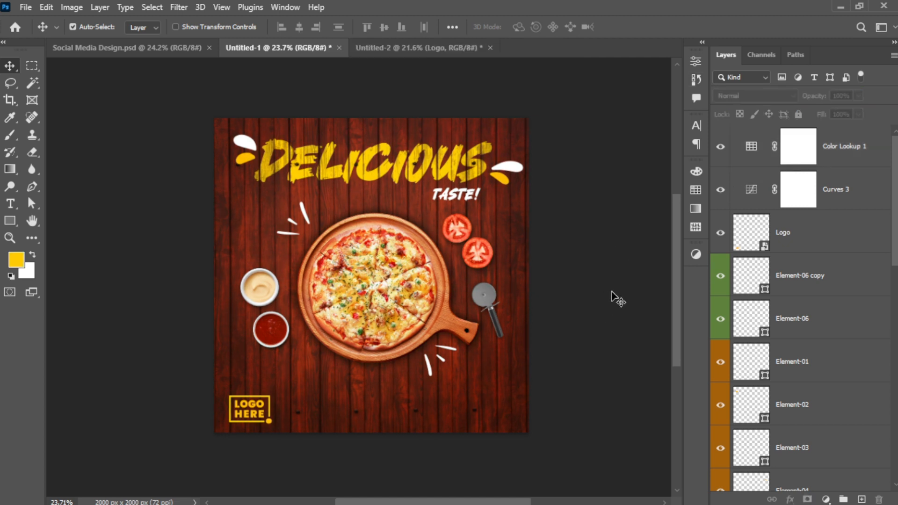